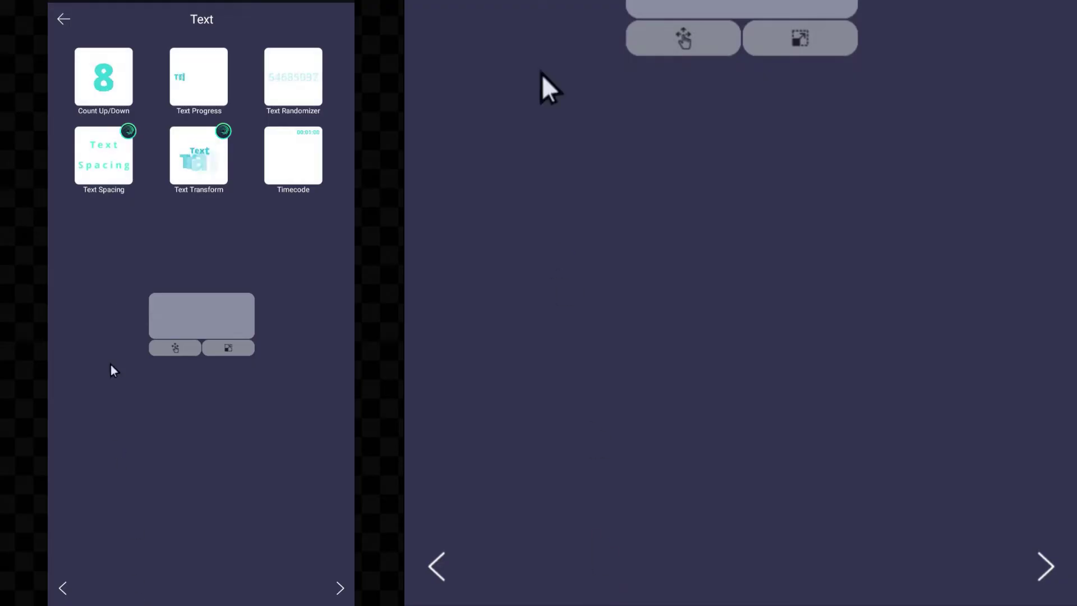
- Add the Count Up/Down effect with standard settings to the $0 text layer
click(106, 74)
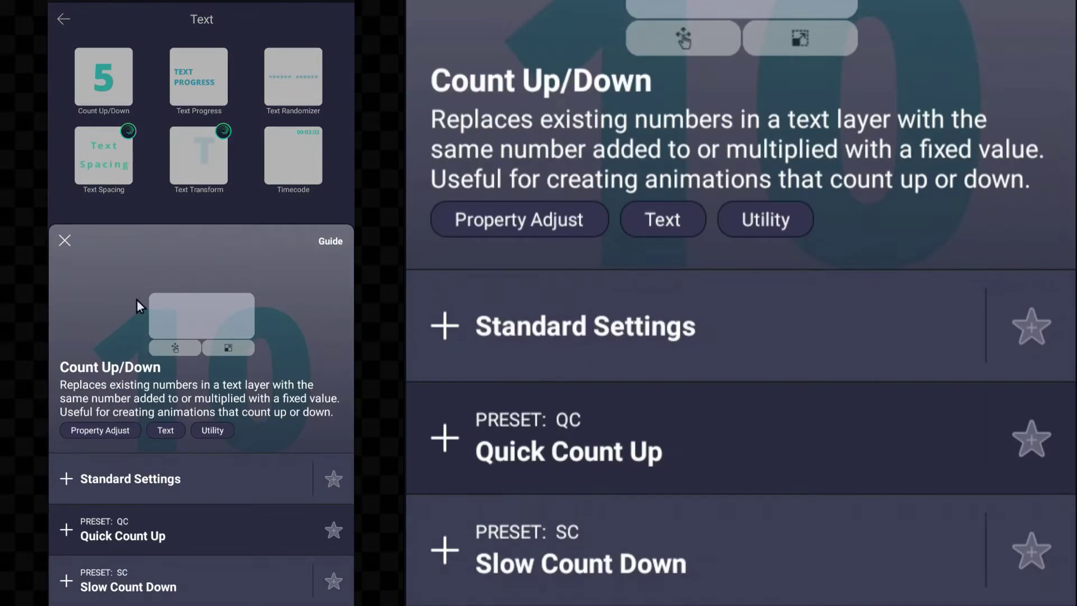
click(173, 472)
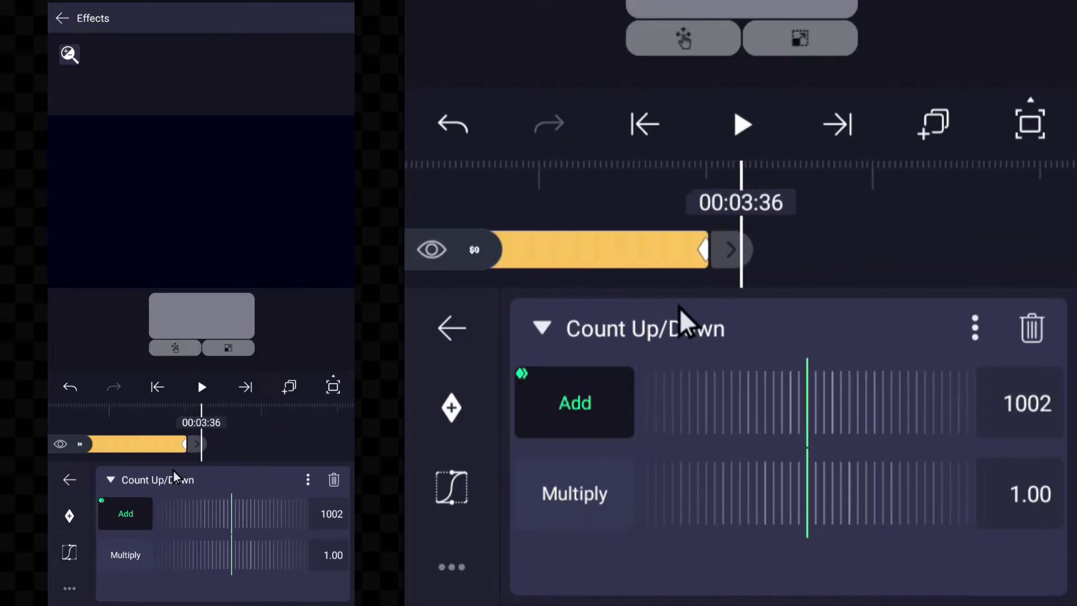
click(174, 445)
- Duplicate the $0 text layer and extend the copy past the end of the original
click(176, 444)
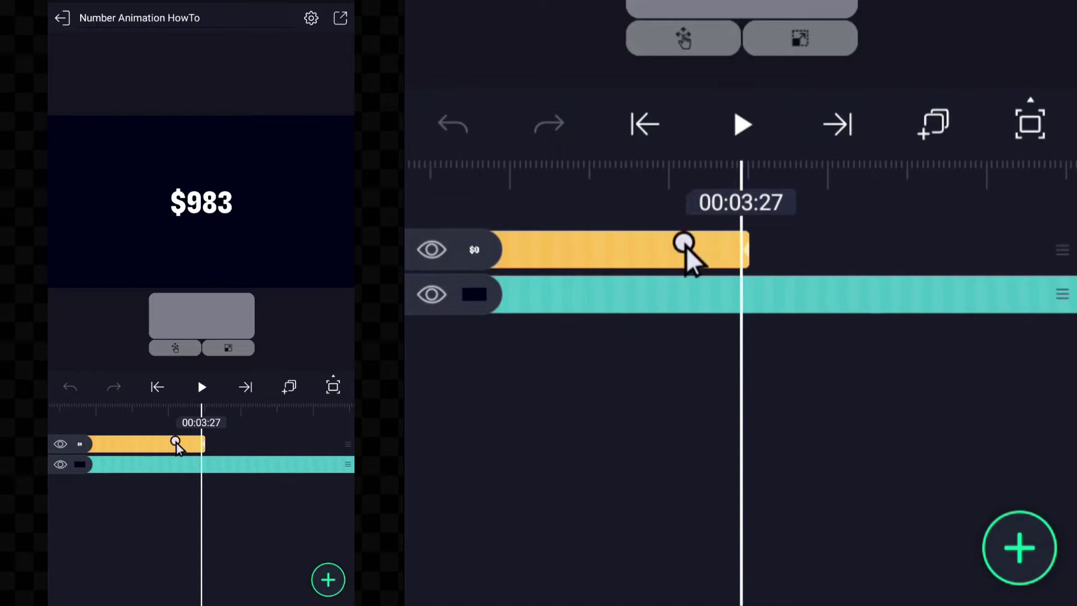
click(286, 387)
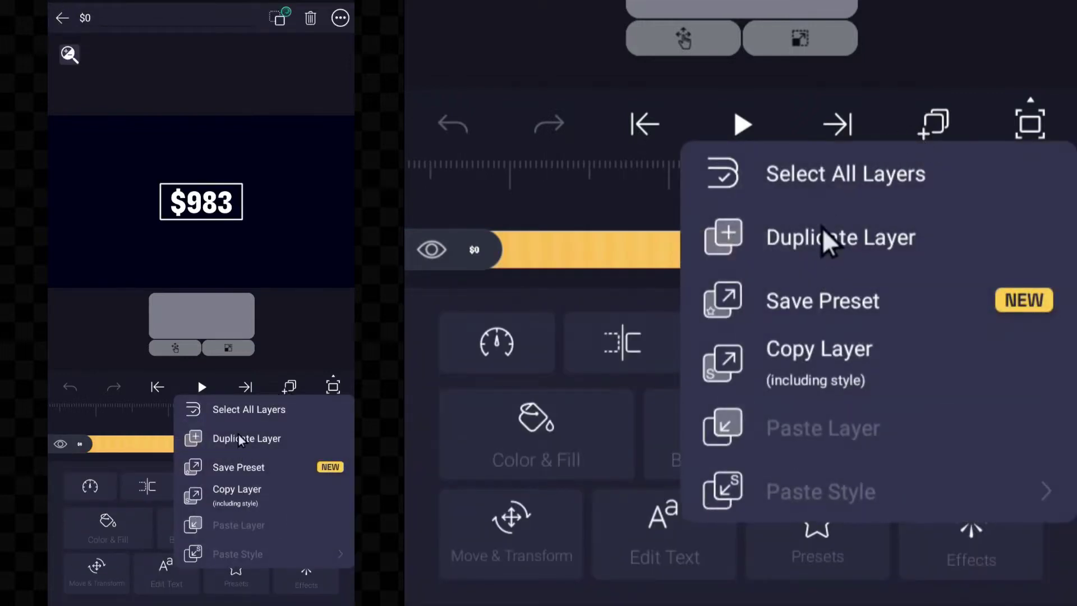
click(238, 437)
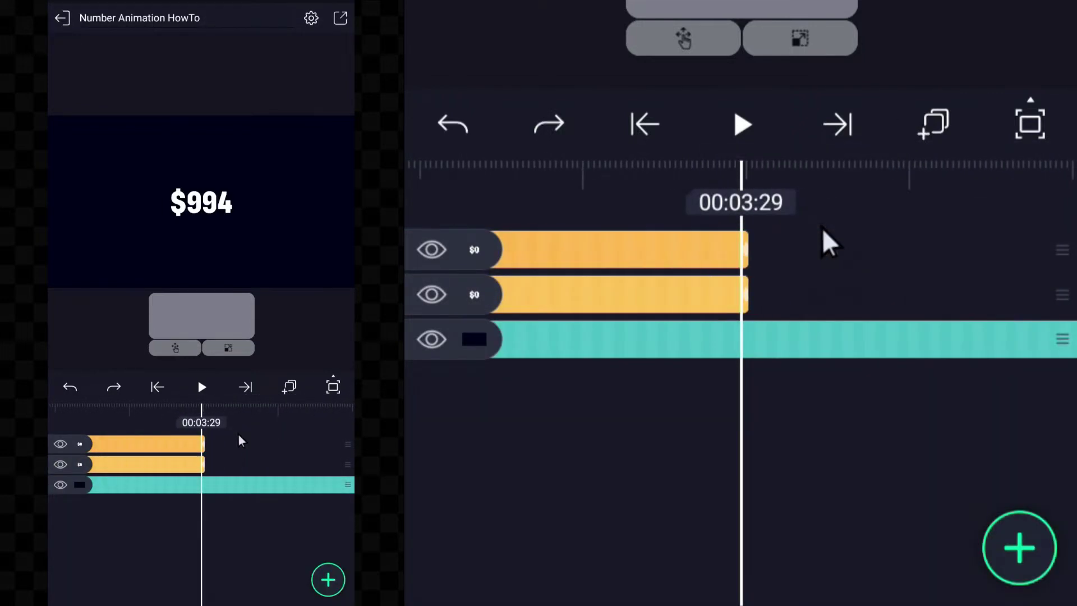
click(238, 437)
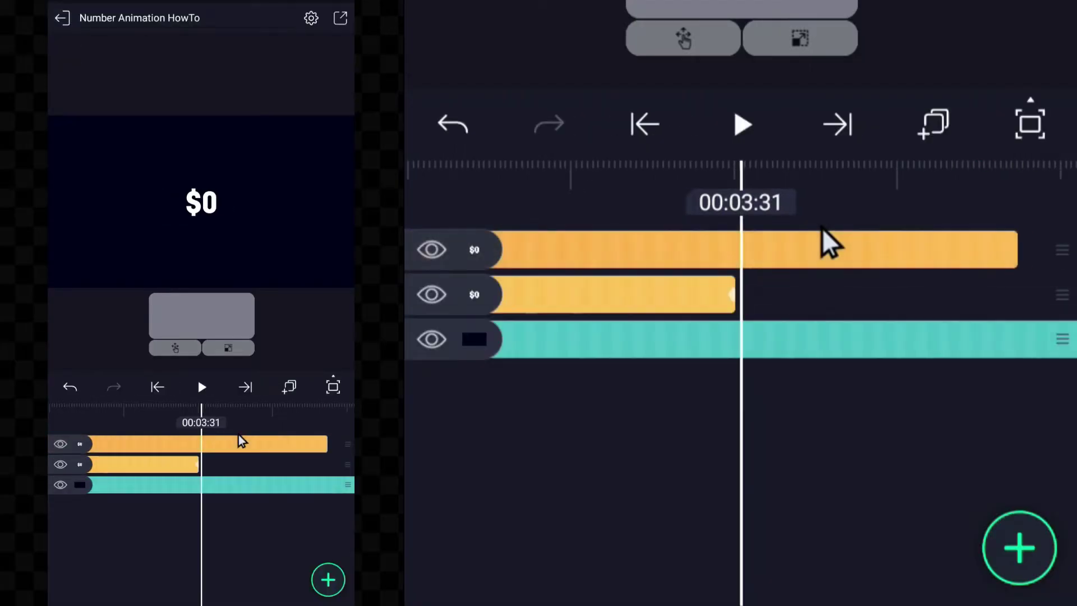
- Trim the duplicate's start to 00:03:31 and change its text to "$1,0"
click(239, 436)
click(238, 434)
click(238, 435)
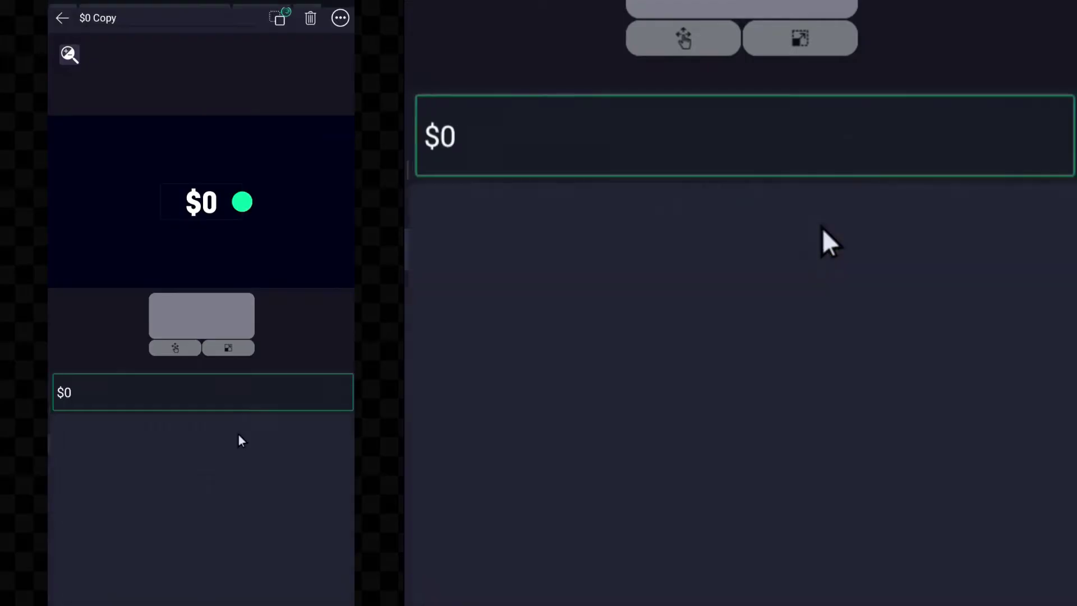
key(BackSpace)
text(1,0)
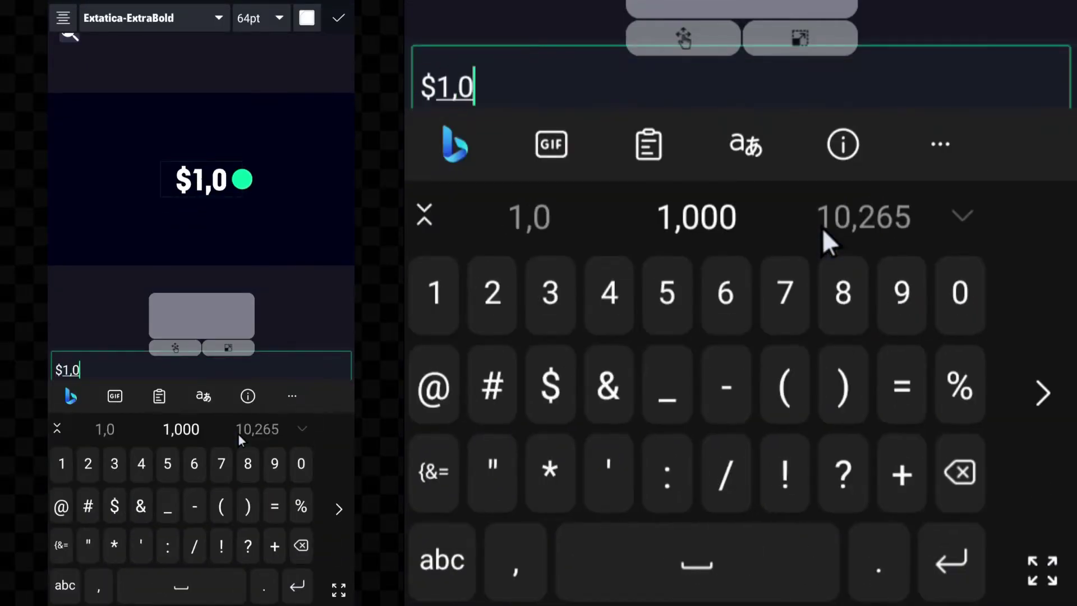
key(Return)
click(238, 436)
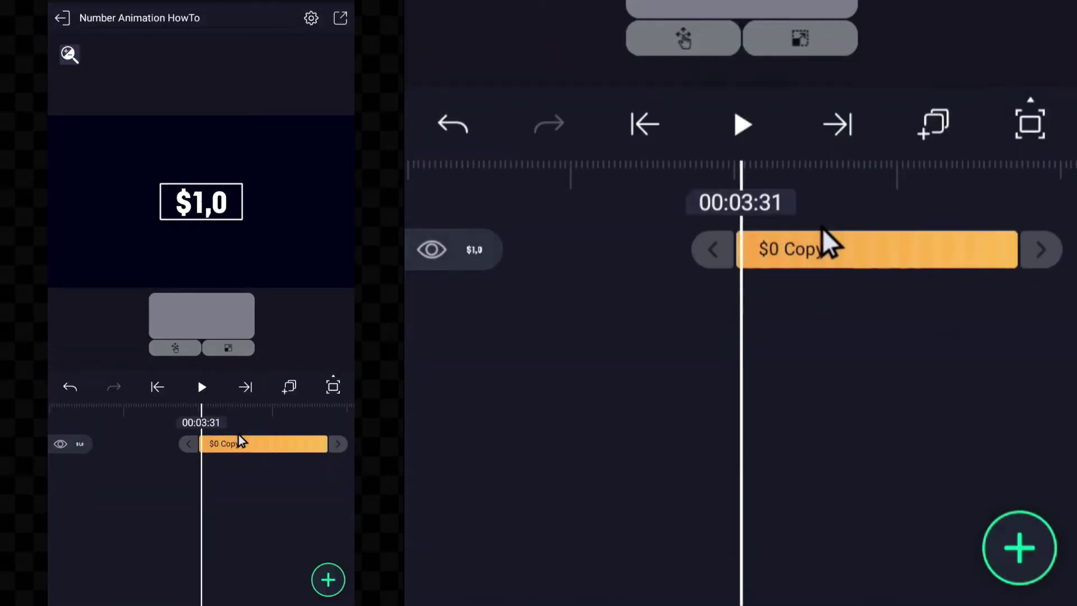
- Rename the $0 Copy layer to "$1,0"
click(238, 435)
click(238, 436)
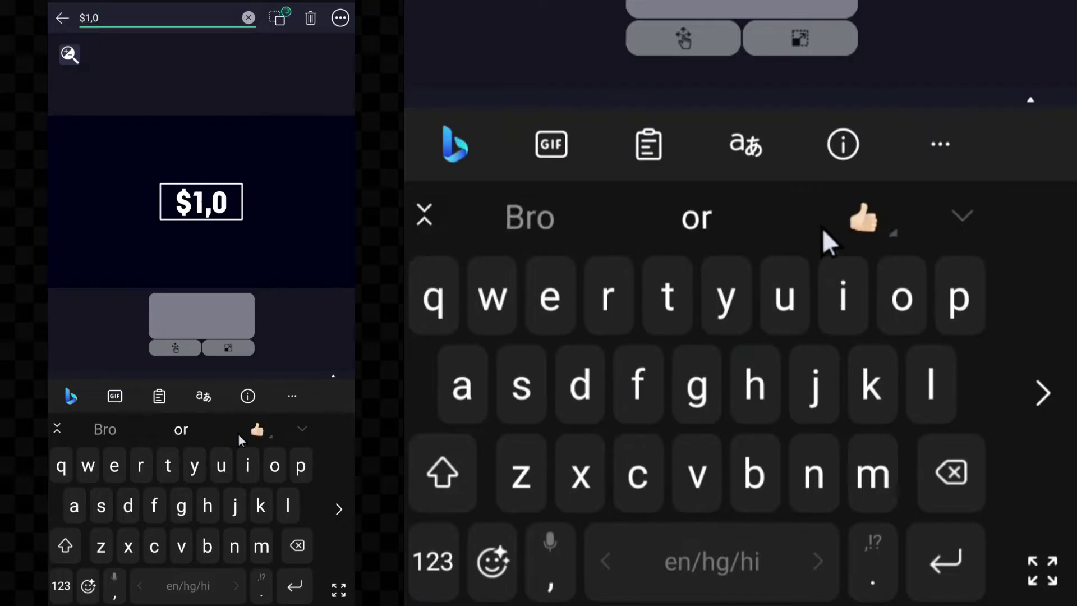
key(Return)
- Color the $1,0 text red and move it to X 921.57, Y 540.00 over the start of the counting number
click(106, 450)
click(138, 530)
click(238, 435)
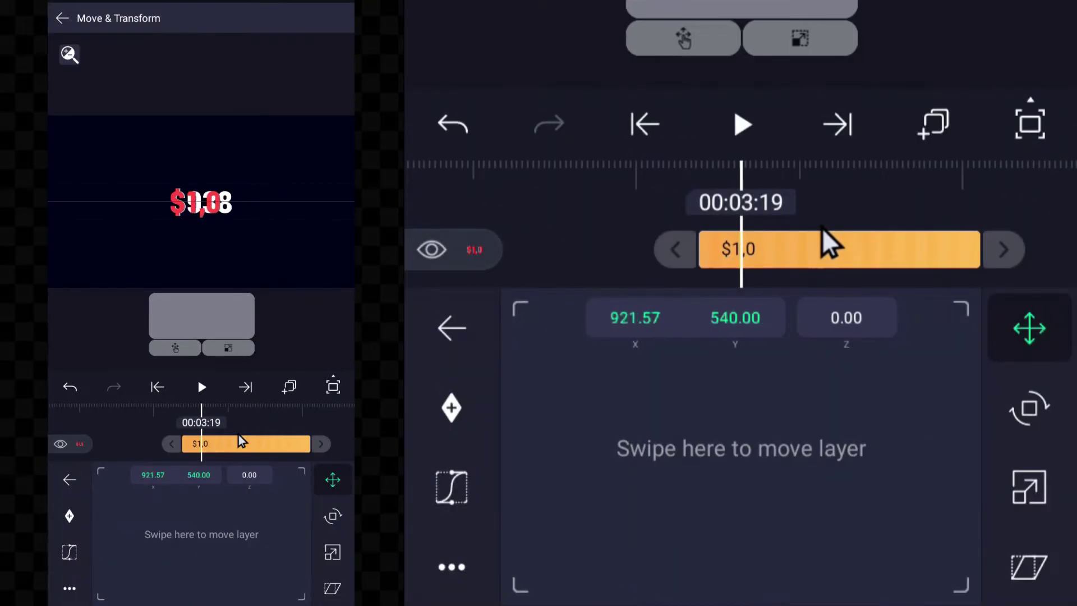
click(238, 436)
mouse_move(238, 436)
mouse_down()
mouse_move(278, 435)
mouse_move(239, 435)
mouse_up()
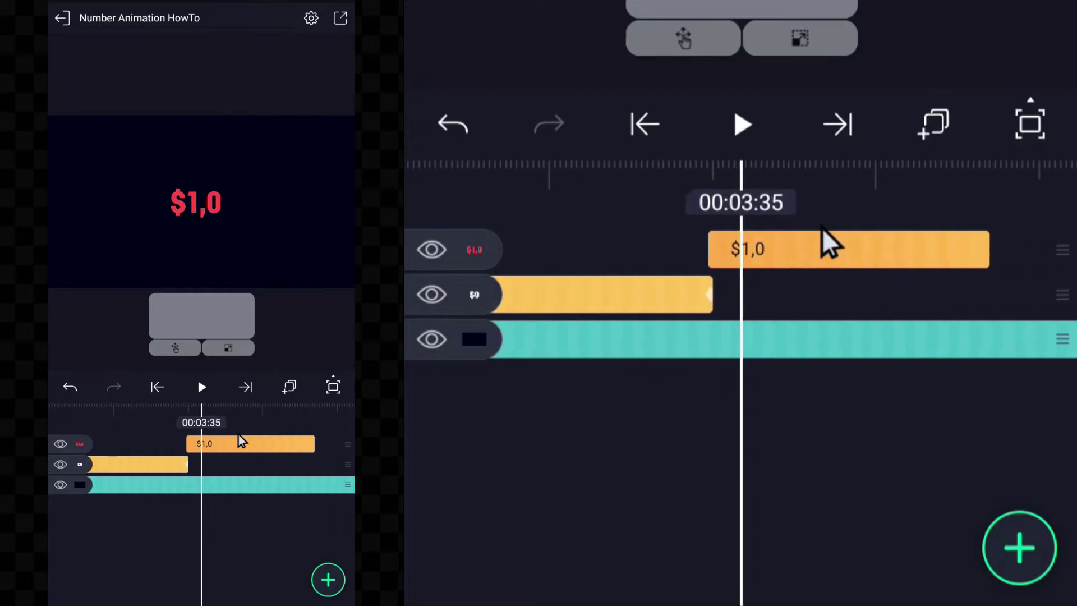
click(238, 435)
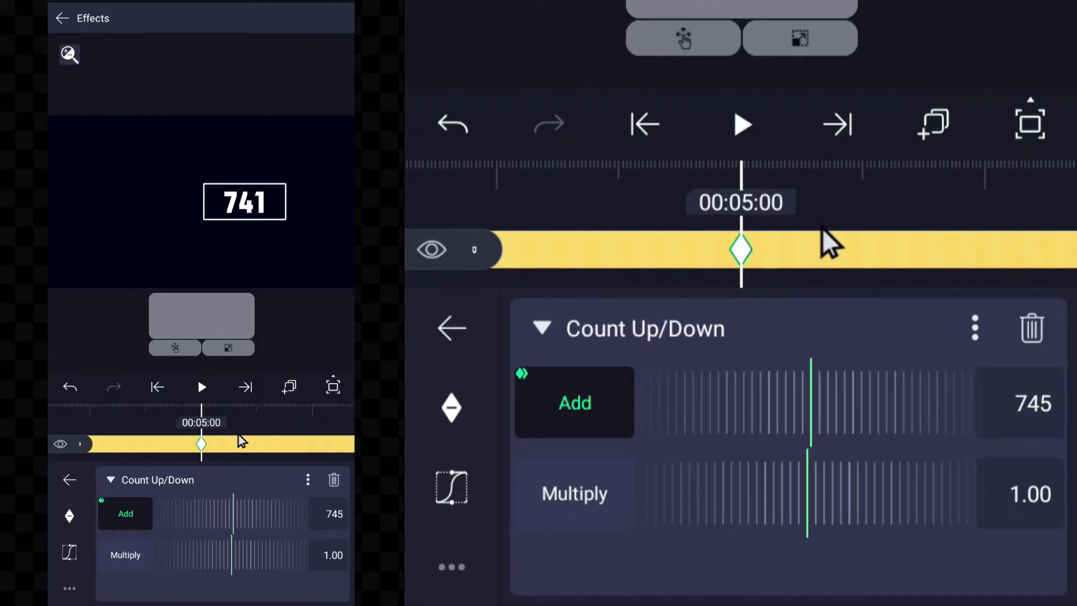
- Line up the starts of the 0 and $1,0 layers at 00:03:31, right after the $0 layer ends
scroll(238, 435, up, 5)
click(238, 436)
scroll(238, 435, up, 3)
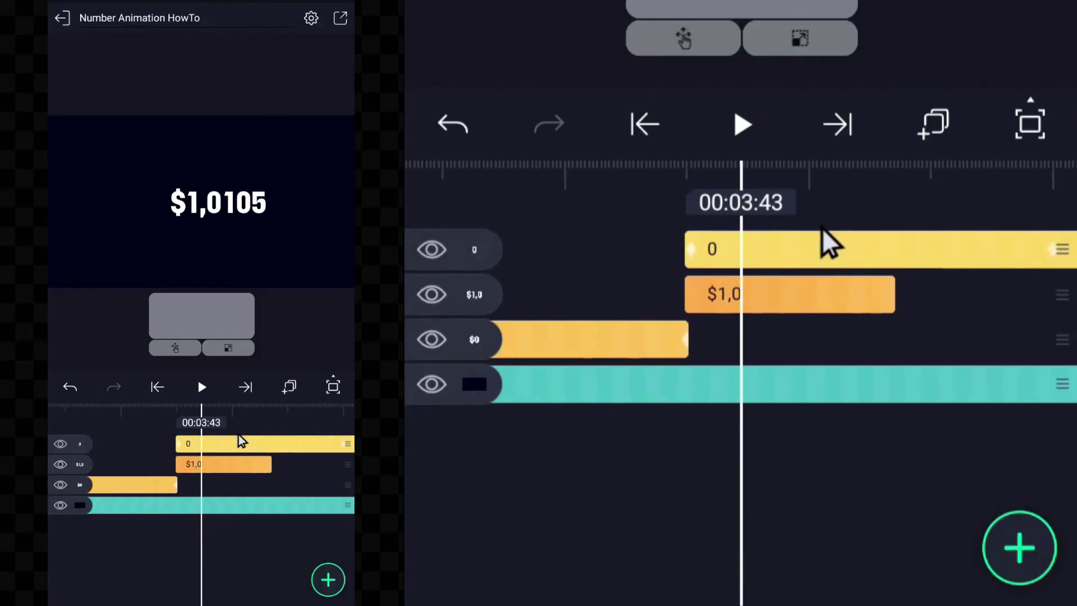
scroll(238, 435, down, 2)
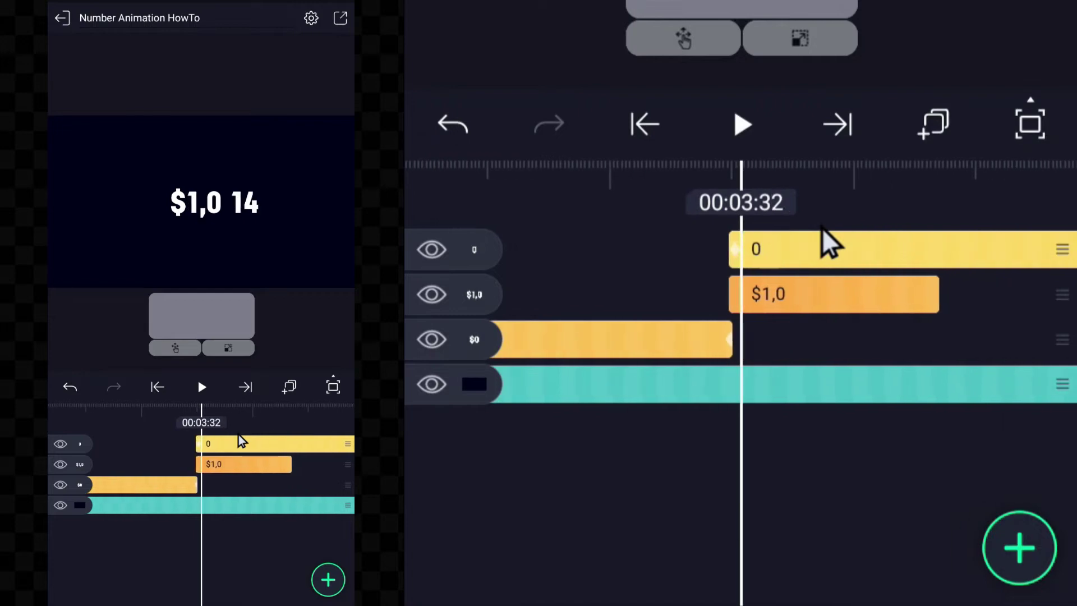
scroll(239, 436, up, 3)
scroll(238, 435, down, 2)
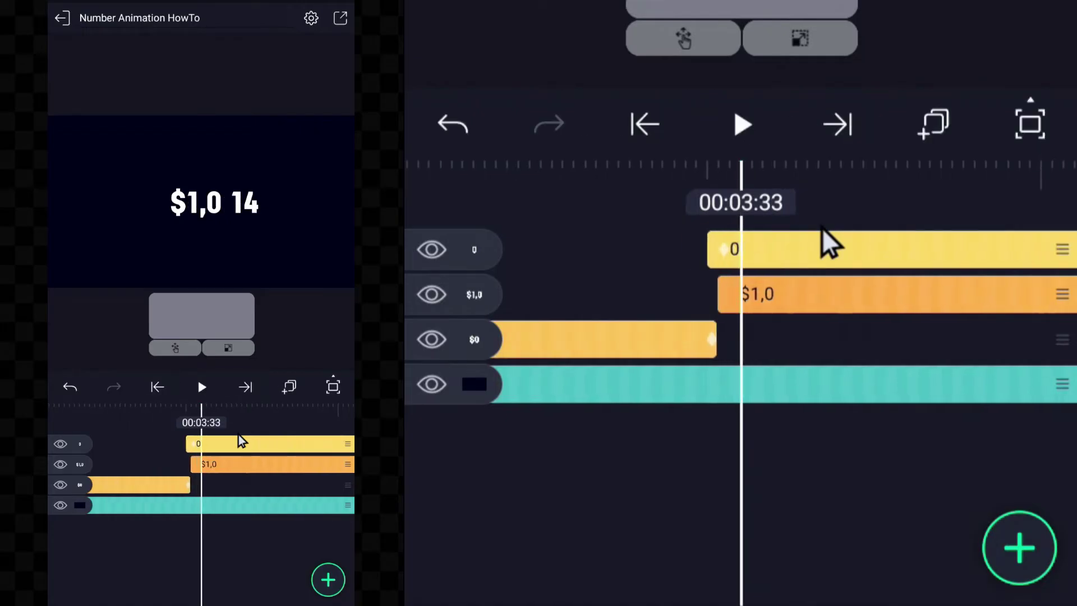
click(238, 436)
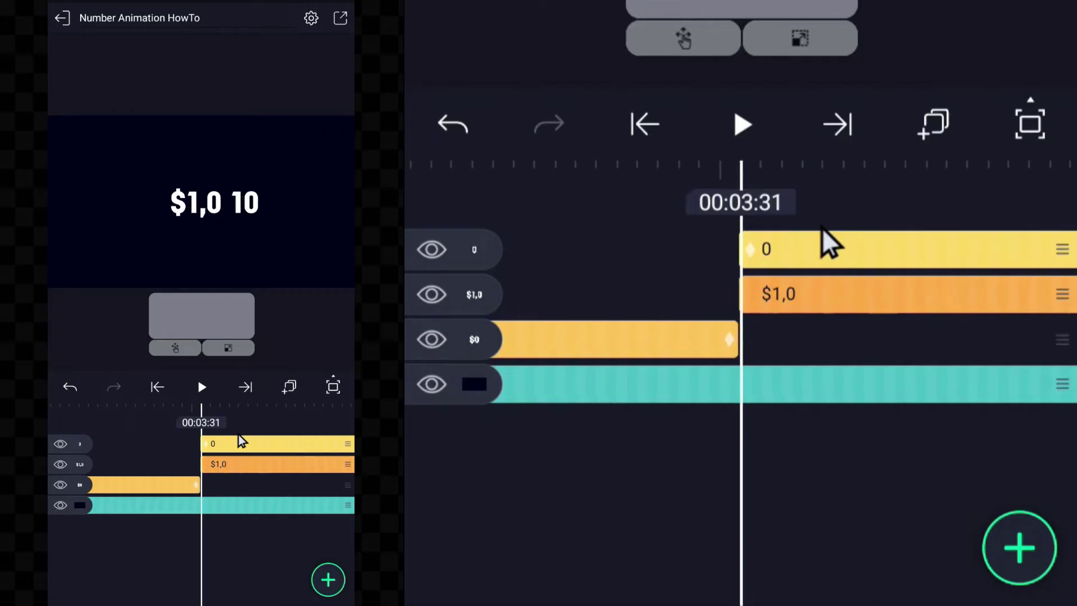
- Move the 0 counter layer to X 1182.39 so its two digits sit directly after the $1,0 text
click(240, 442)
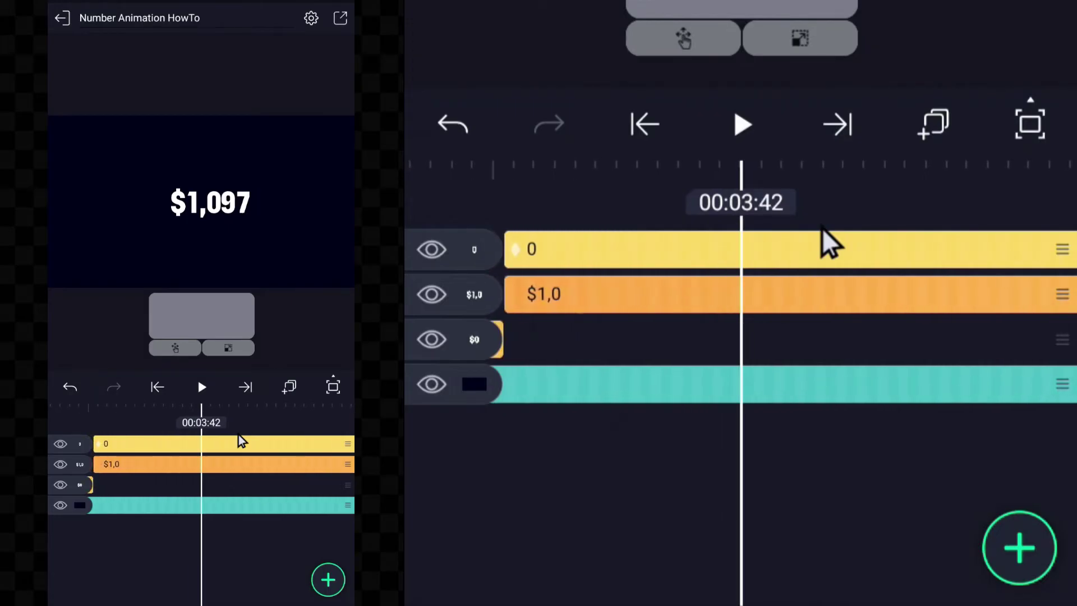
click(239, 435)
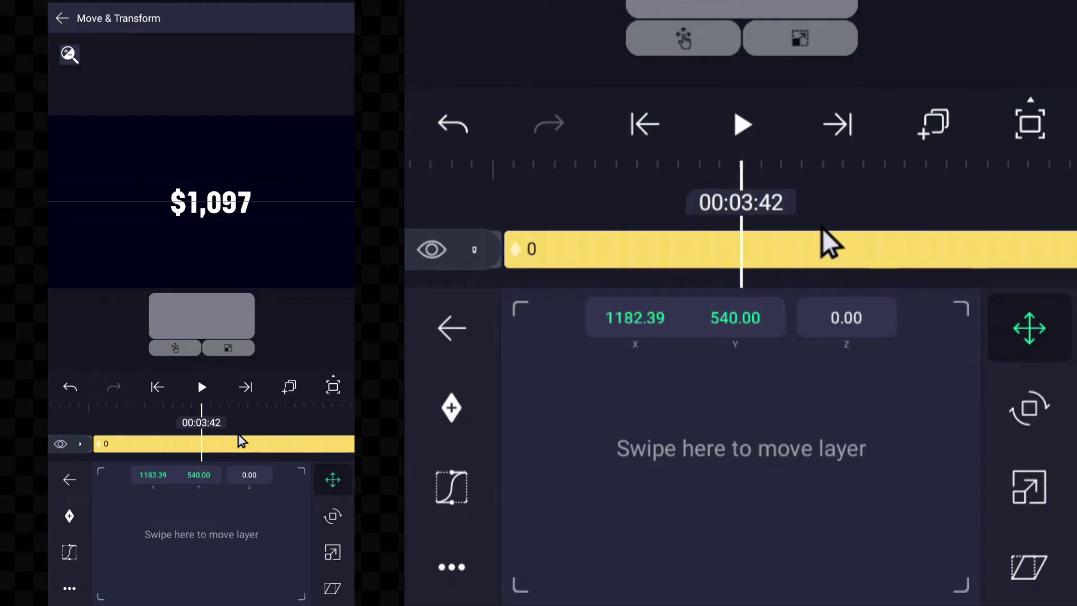
click(238, 435)
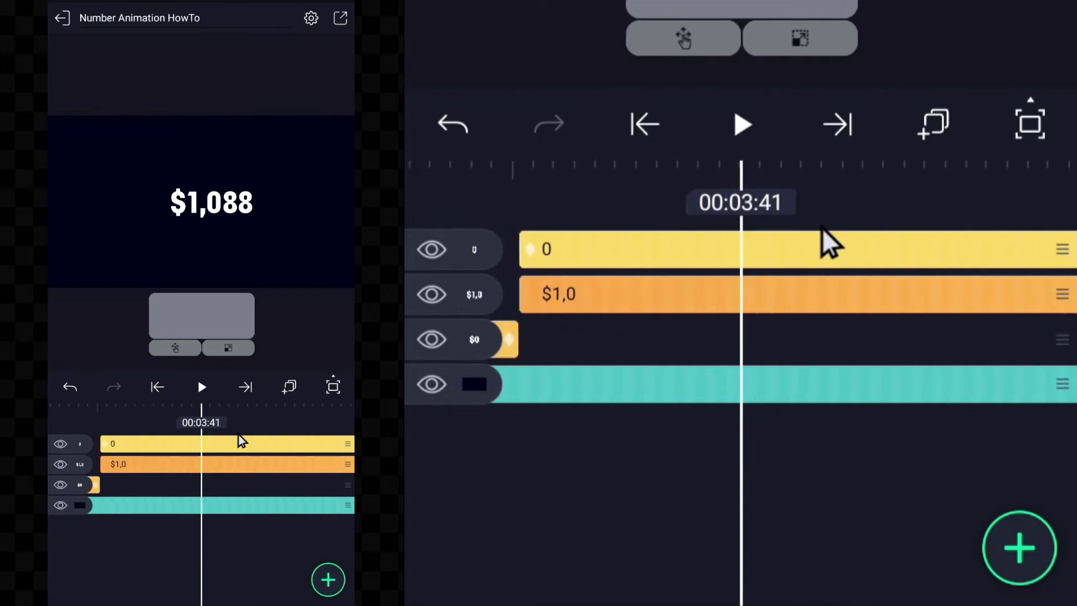
- Duplicate the $1,0 layer so the copy takes over around 00:03:42, and place the copy below the 0 layer
click(238, 435)
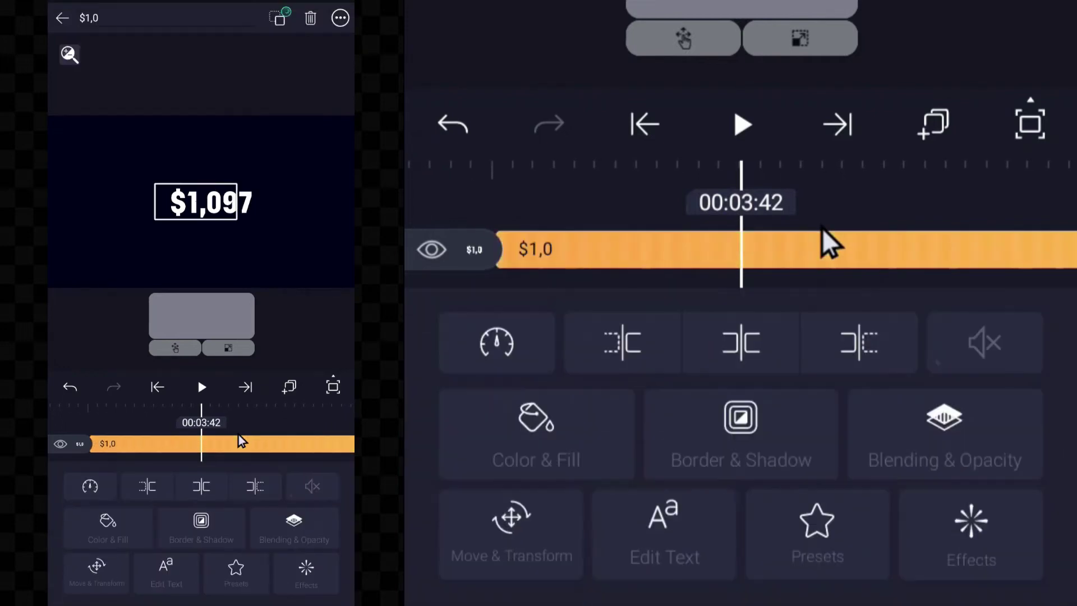
click(239, 435)
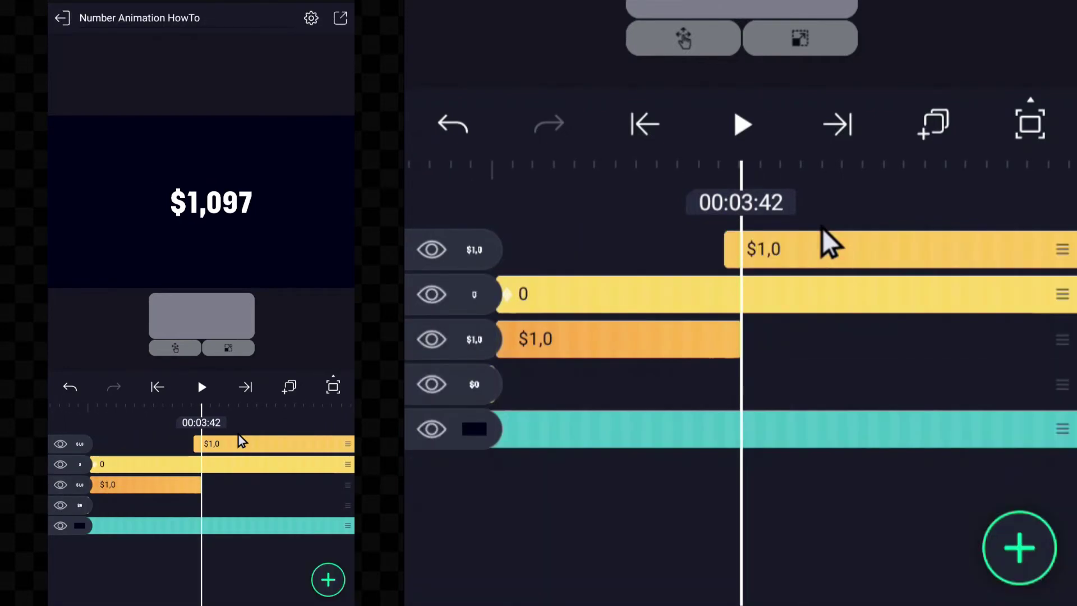
scroll(239, 435, down, 5)
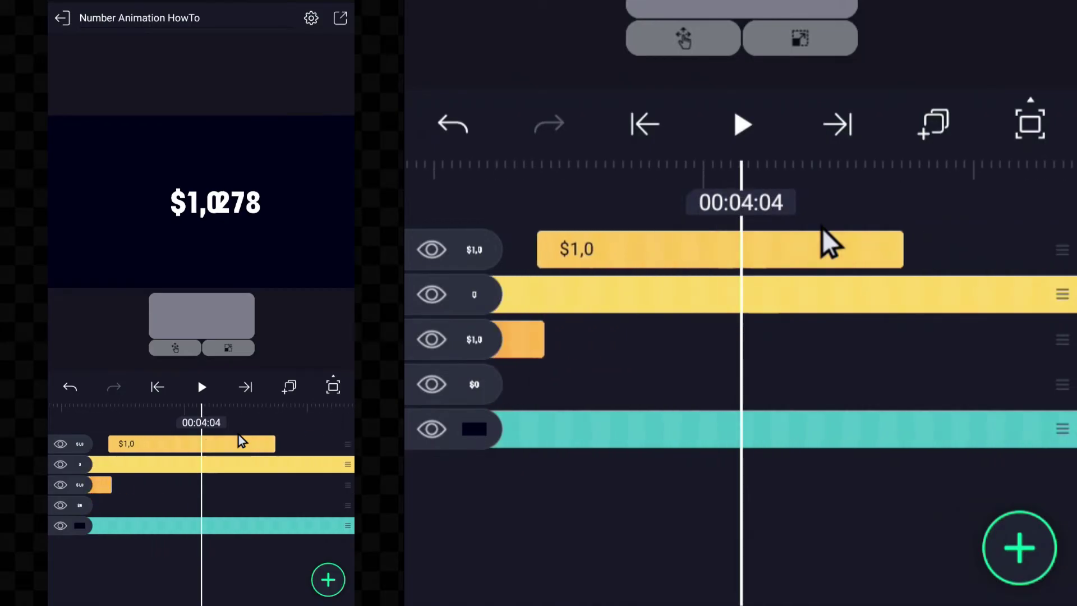
drag(238, 435, 238, 456)
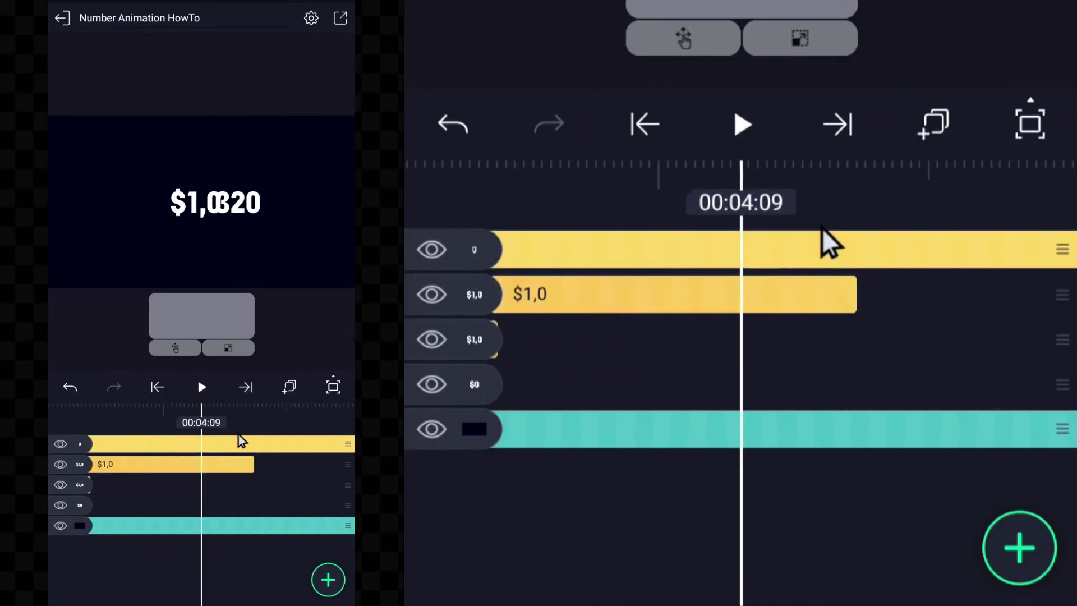
- Change the text of the copied $1,0 layer to "$1,"
scroll(239, 435, down, 2)
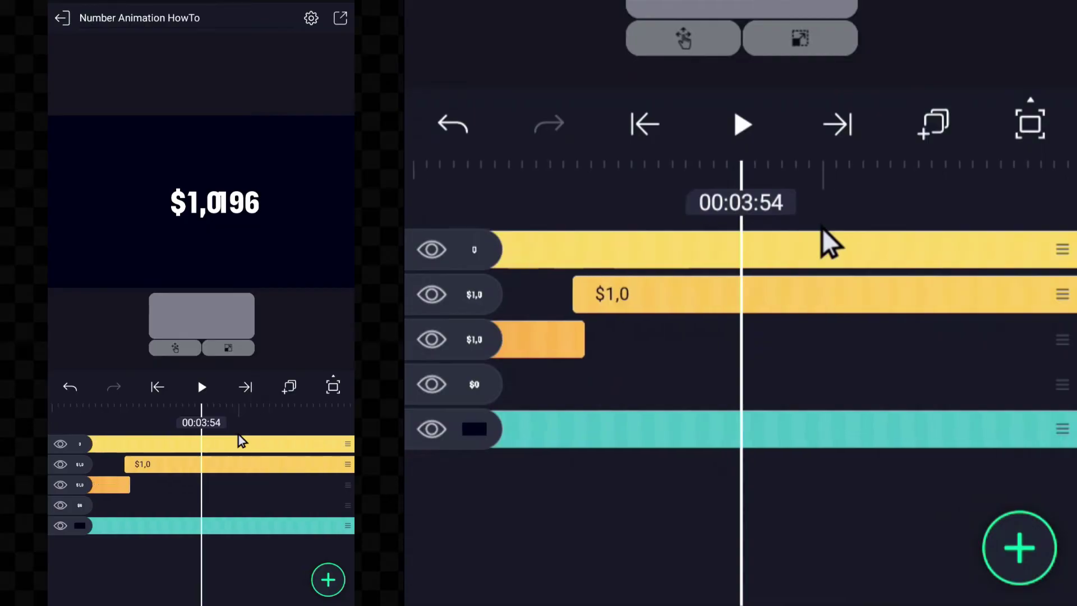
click(238, 436)
key(BackSpace)
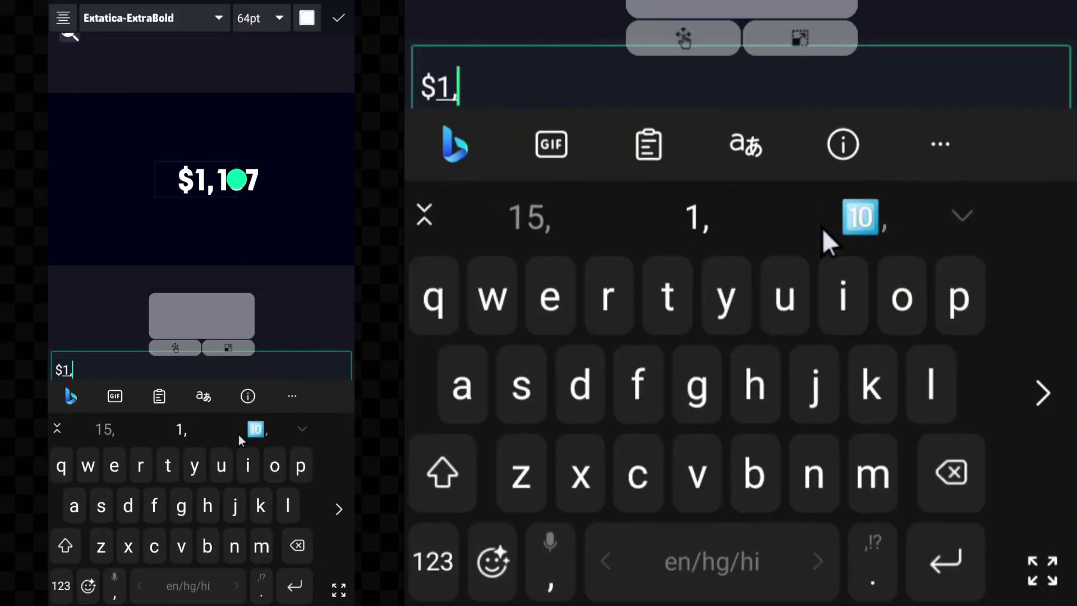
key(Return)
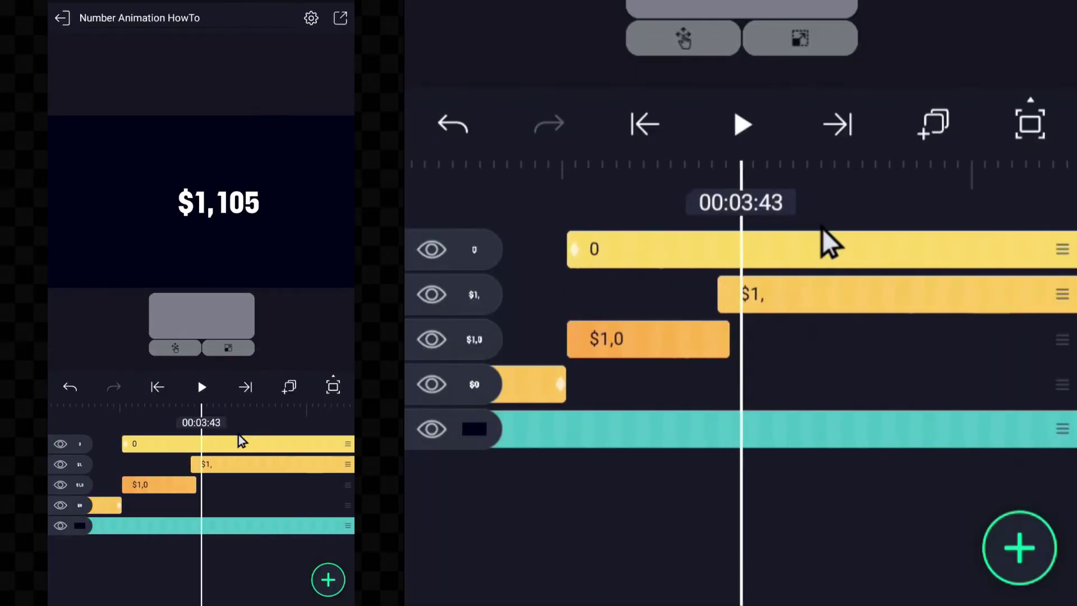
- Color the $1, text red and align it with the matching characters of the $1,0 text
scroll(238, 435, up, 2)
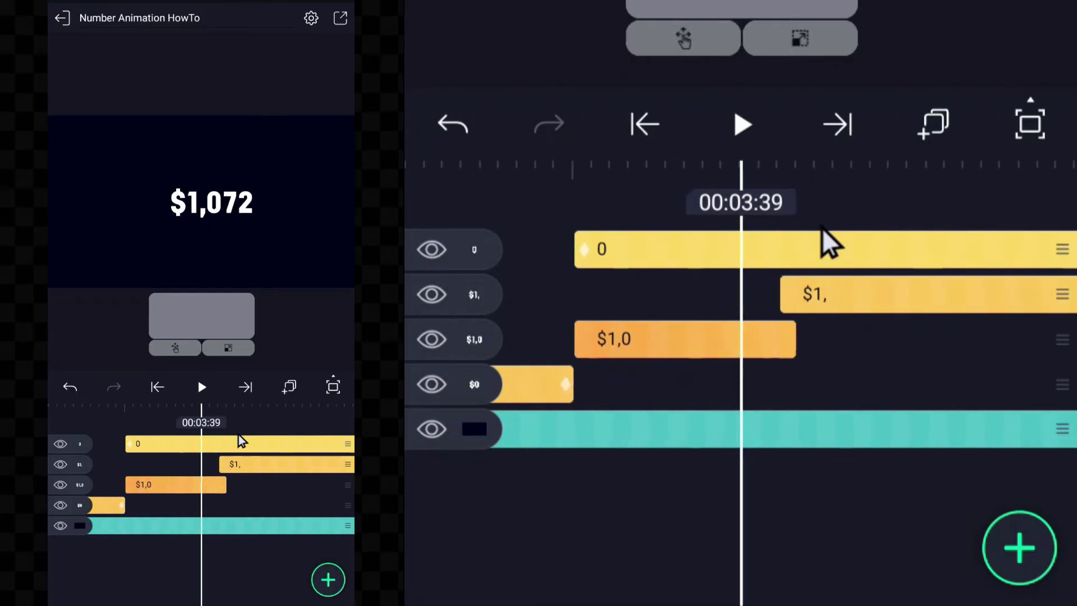
scroll(238, 435, up, 2)
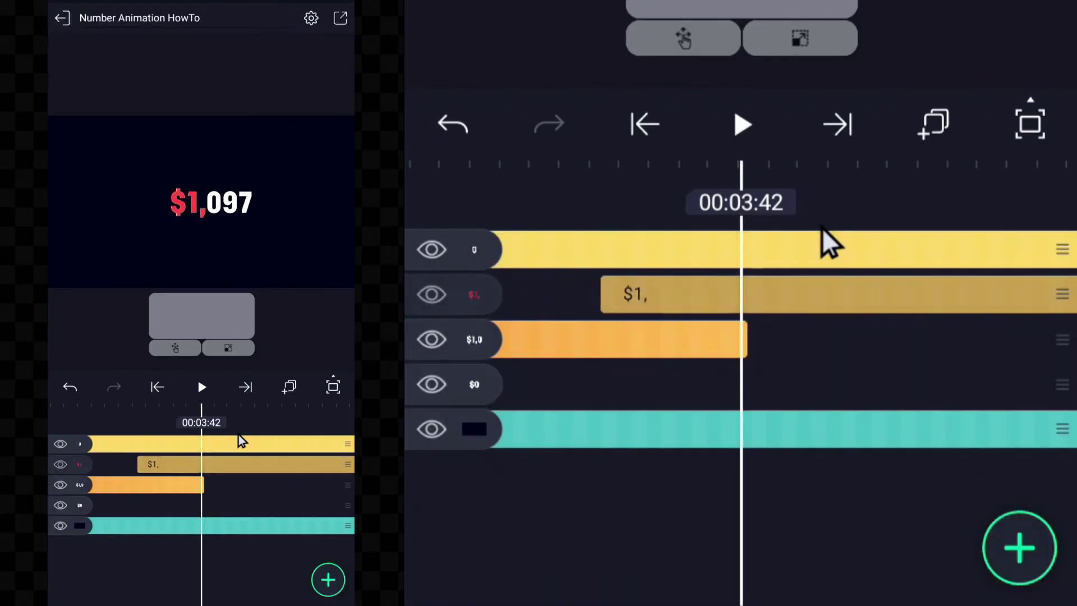
scroll(741, 337, right, 3)
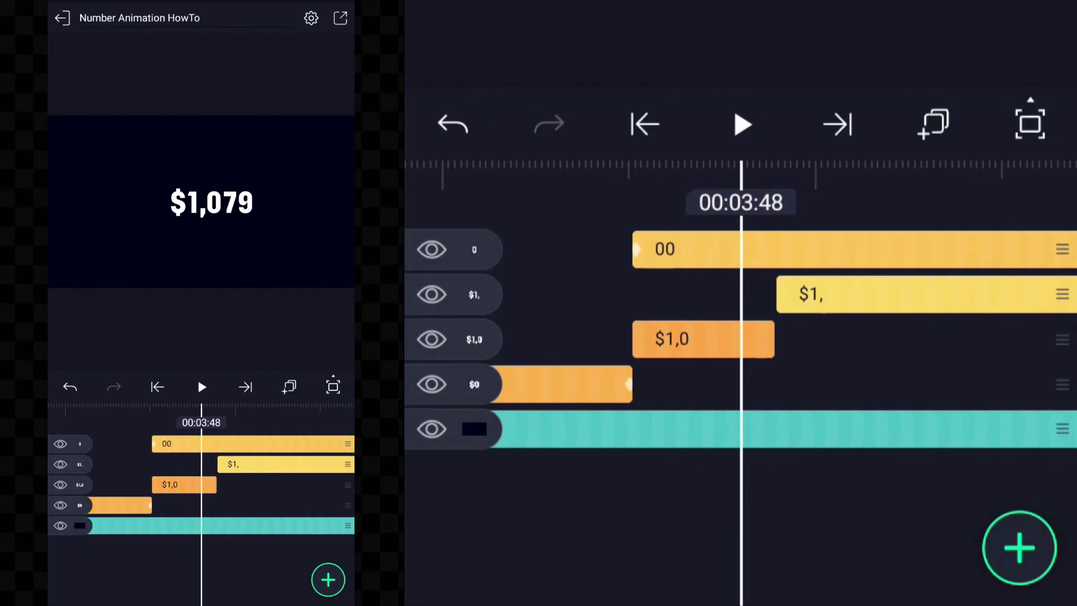
- Duplicate the 00 counter layer so the copy starts together with the $1, layer, and trim the original's end near 00:03:54
scroll(740, 336, left, 1)
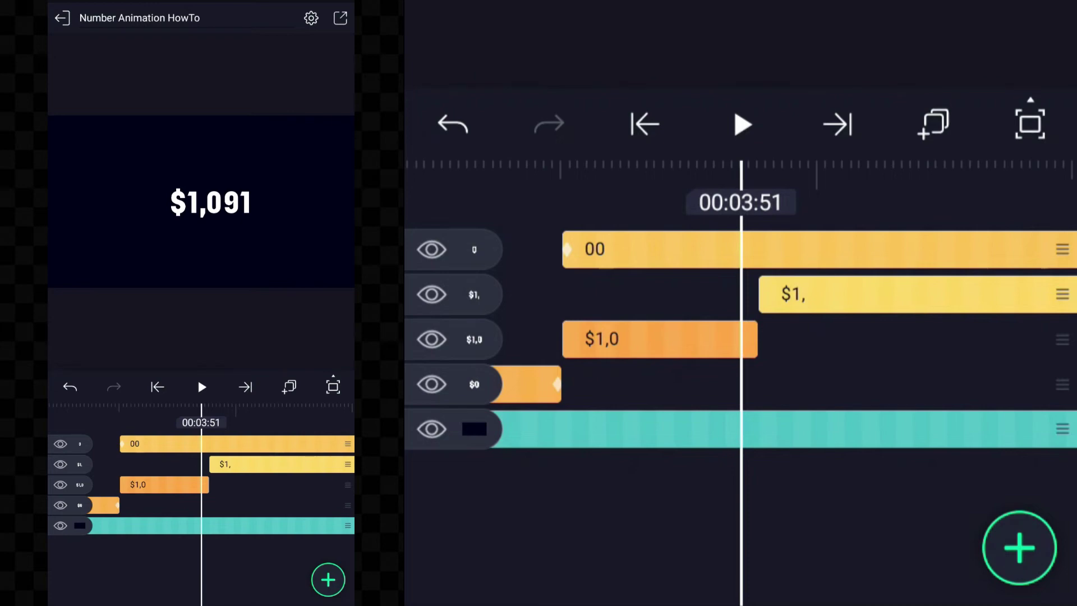
scroll(740, 337, right, 2)
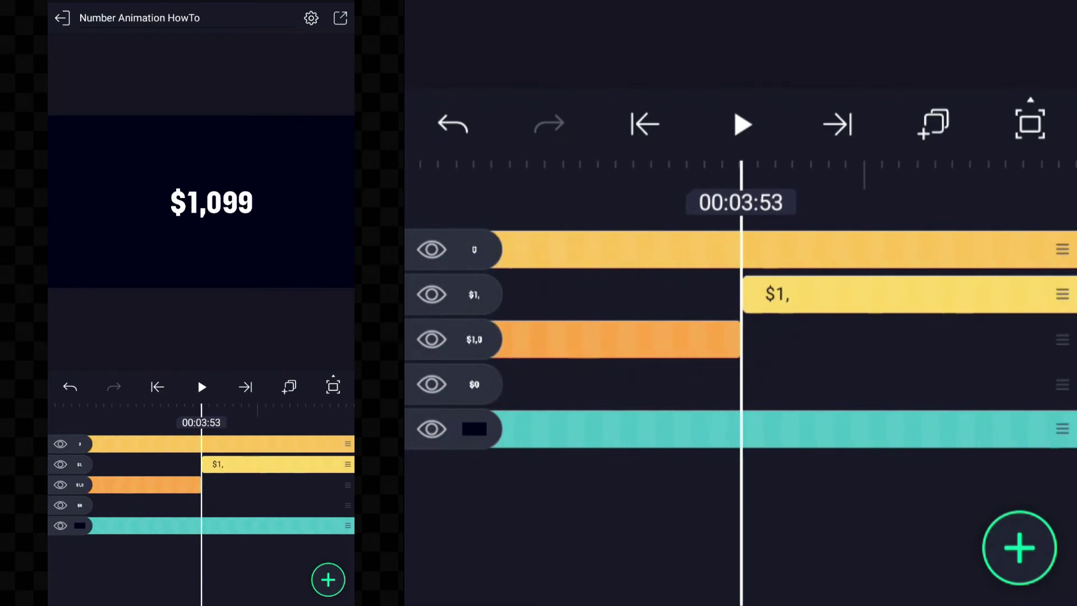
scroll(740, 337, left, 1)
scroll(741, 337, right, 1)
scroll(741, 337, left, 1)
scroll(741, 337, right, 1)
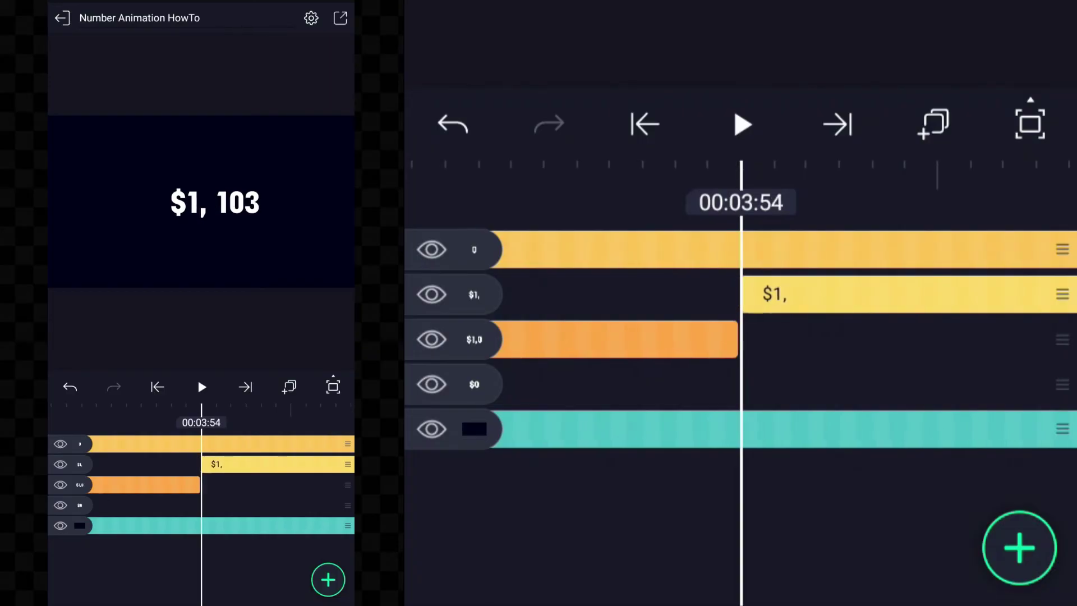
click(617, 250)
click(721, 339)
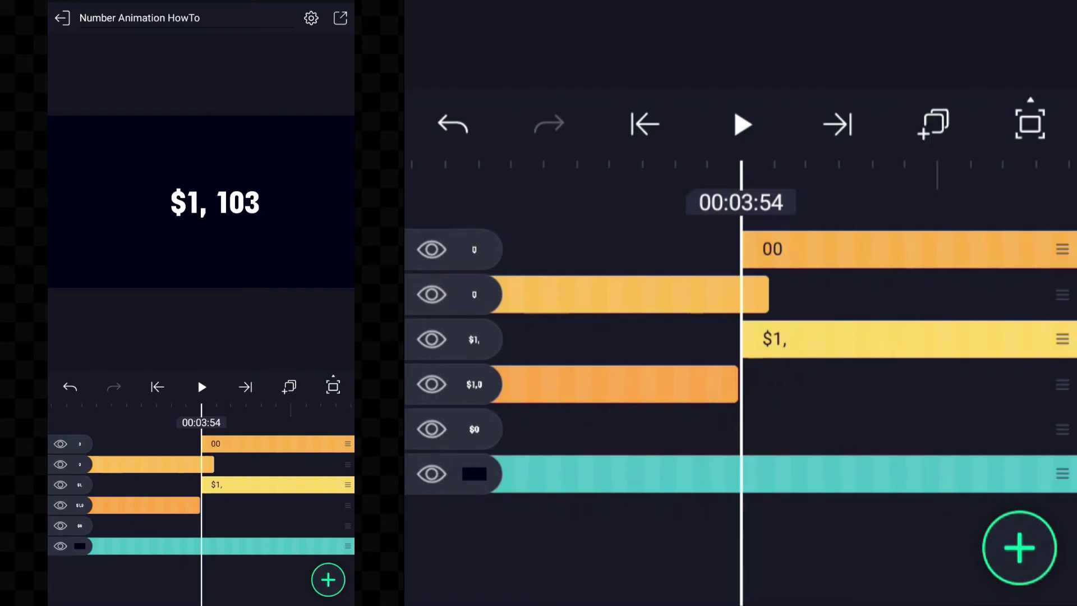
scroll(741, 337, left, 1)
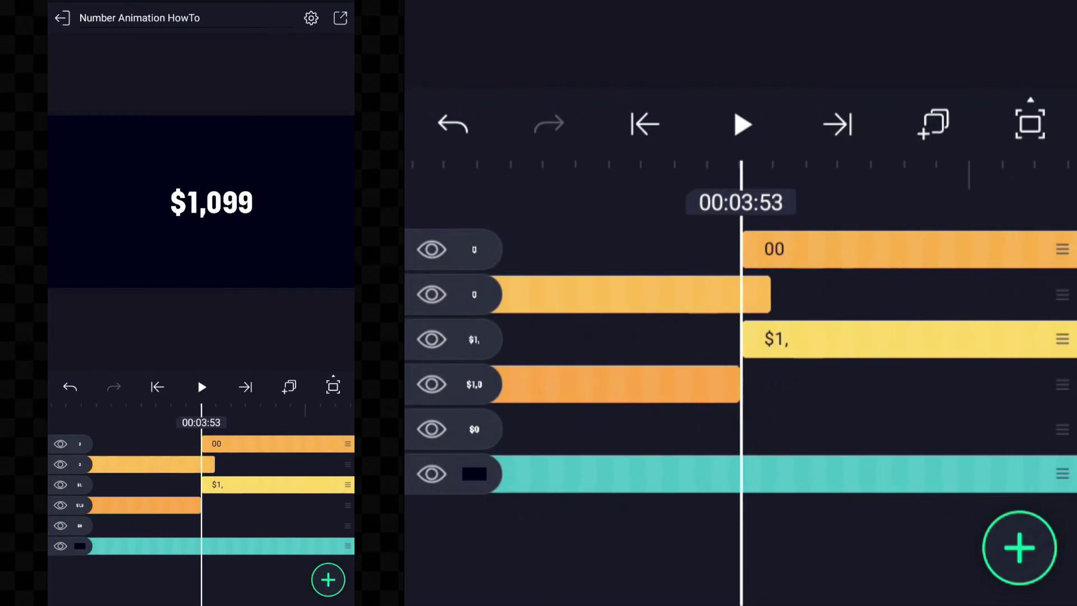
- Trim the end of the original 00 counter layer to 00:03:54 so it meets the start of its copy
scroll(741, 336, right, 1)
scroll(741, 337, left, 1)
click(617, 295)
drag(793, 250, 764, 250)
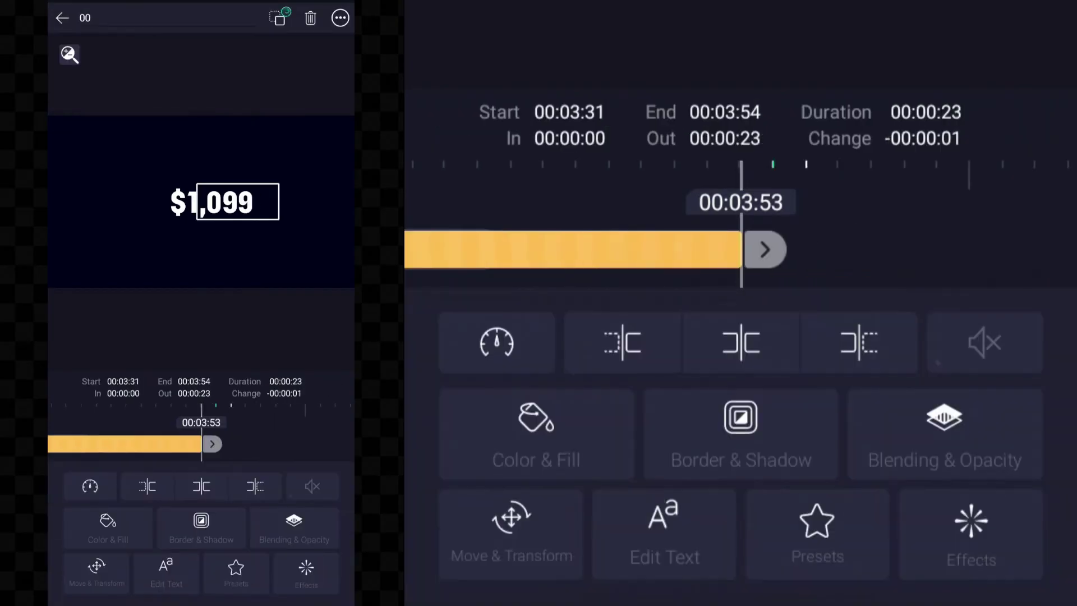
- Move the copied 00 counter layer to the left so its digits sit directly after the $1, text
scroll(740, 337, right, 1)
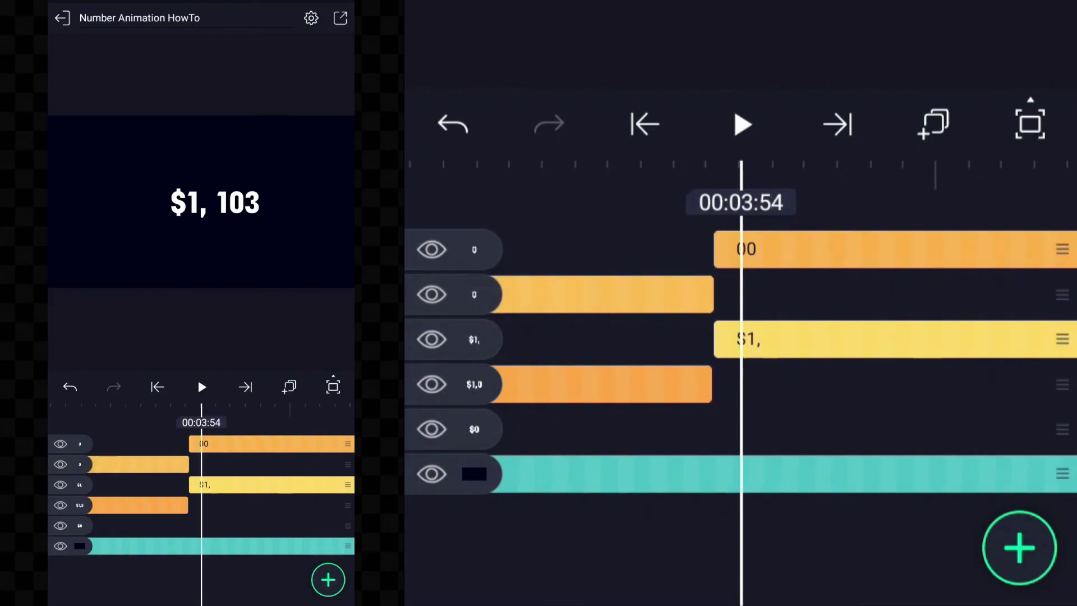
click(897, 250)
click(510, 519)
key(Escape)
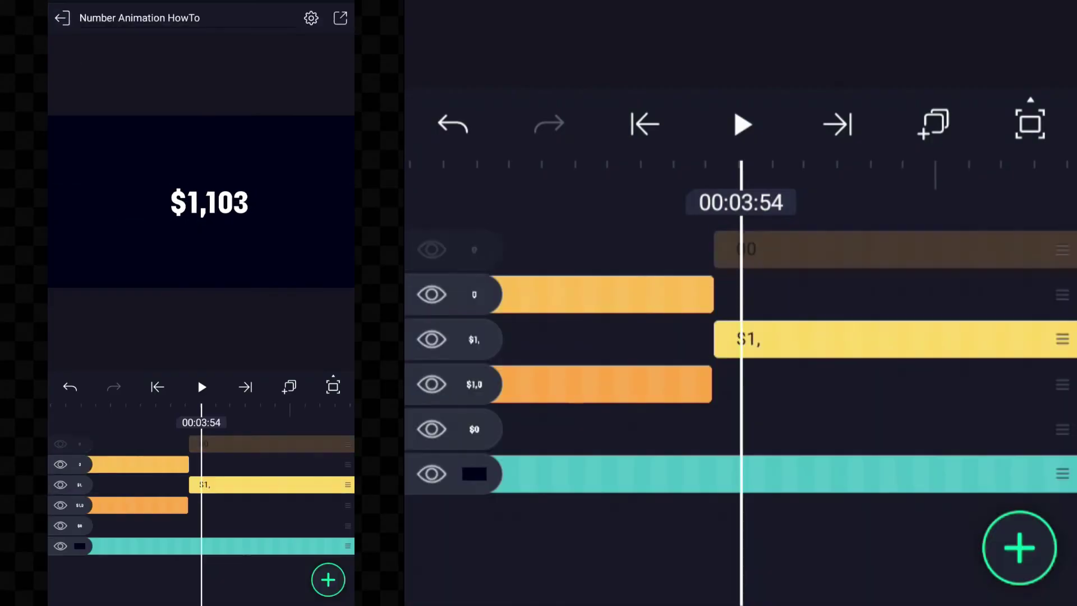
- Keyframe the $1, layer's position around 00:04:17, shifting the text slightly left so the comma clears the hundreds digit when it changes to 2
scroll(740, 359, right, 3)
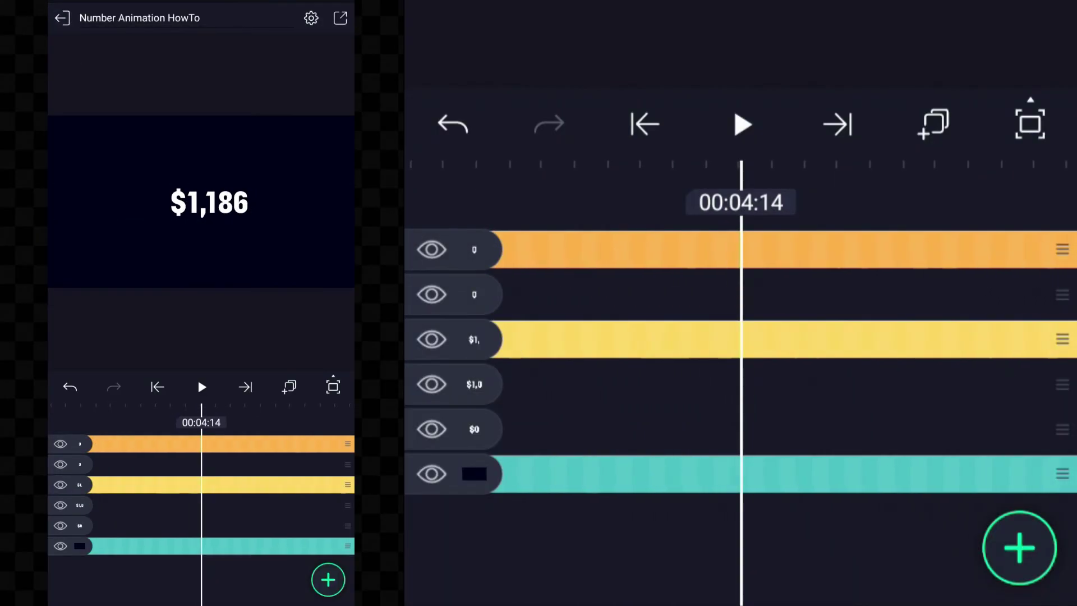
scroll(741, 359, left, 1)
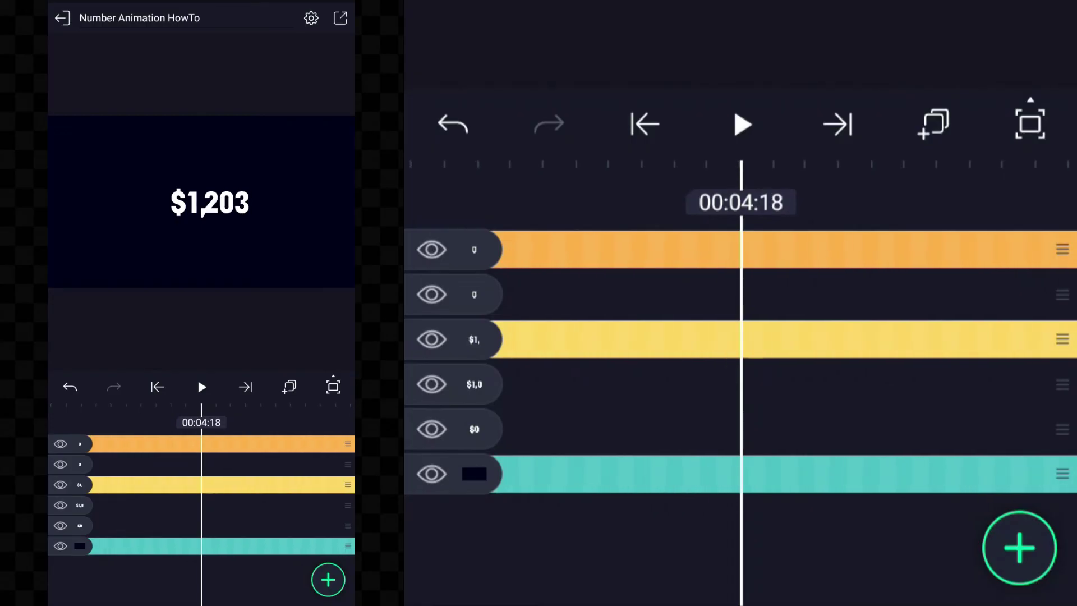
click(617, 339)
click(510, 526)
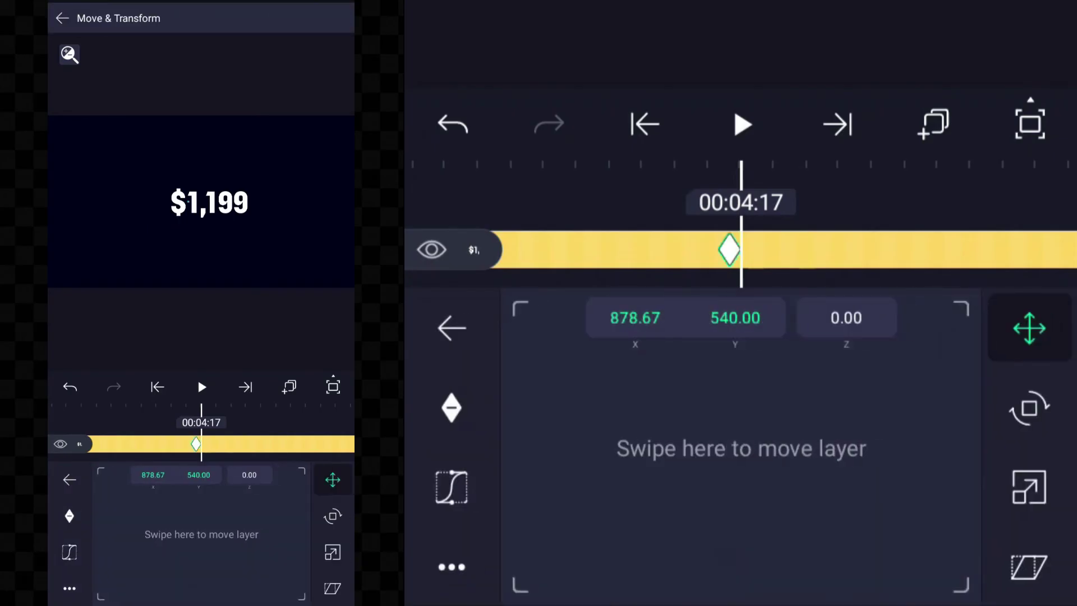
scroll(740, 250, left, 1)
click(452, 408)
scroll(741, 249, right, 1)
drag(741, 448, 729, 449)
key(Escape)
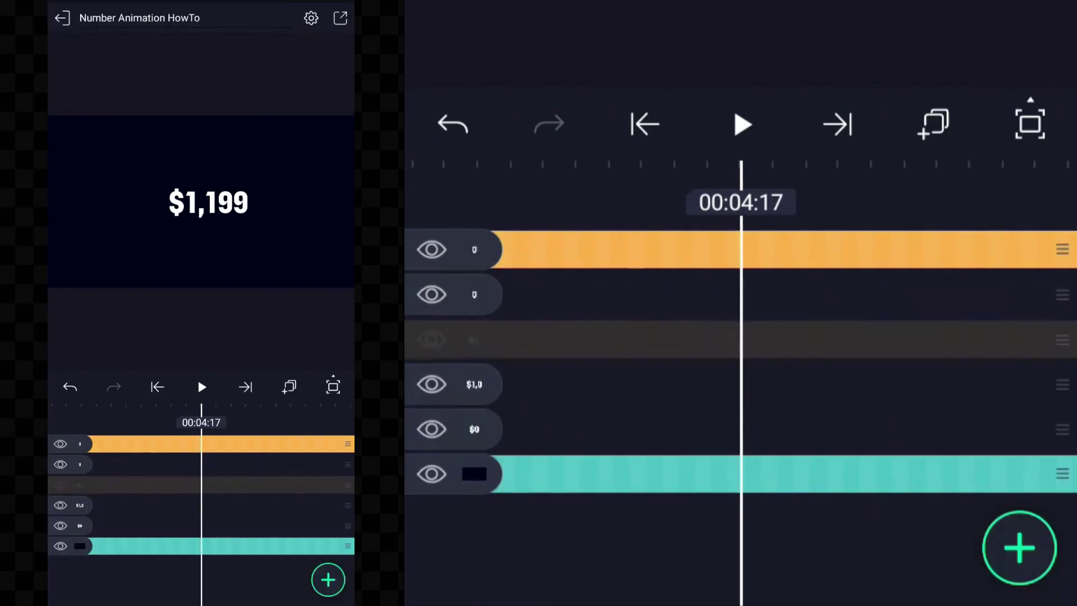
- Scrub back and forth around 00:04:17 and through the rest of the count to examine the spacing between the comma and digits
scroll(740, 359, right, 1)
scroll(740, 360, left, 1)
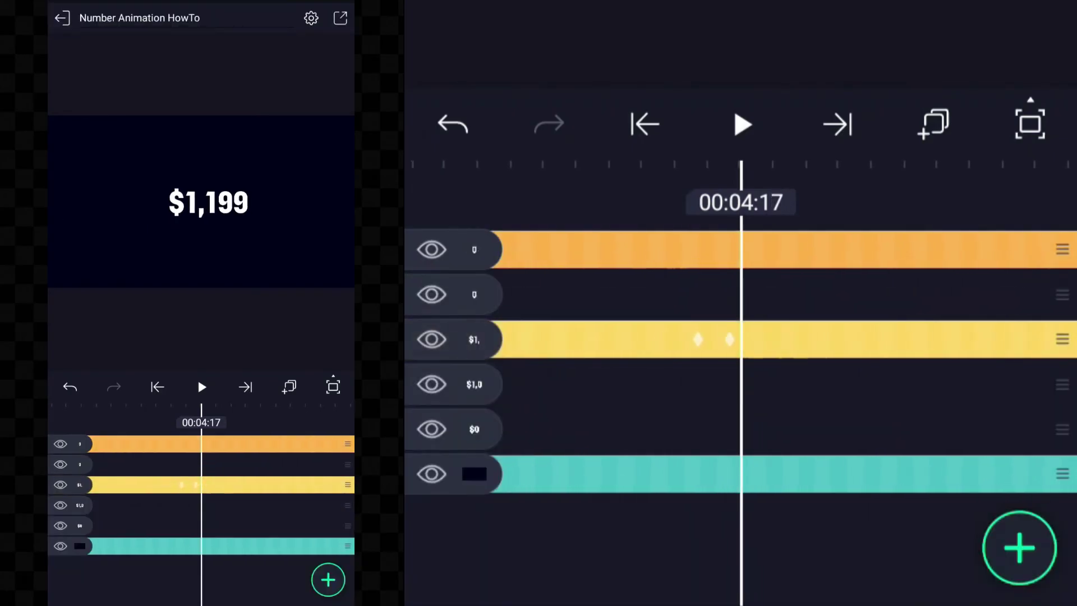
scroll(740, 360, right, 1)
scroll(741, 359, left, 3)
scroll(740, 359, right, 2)
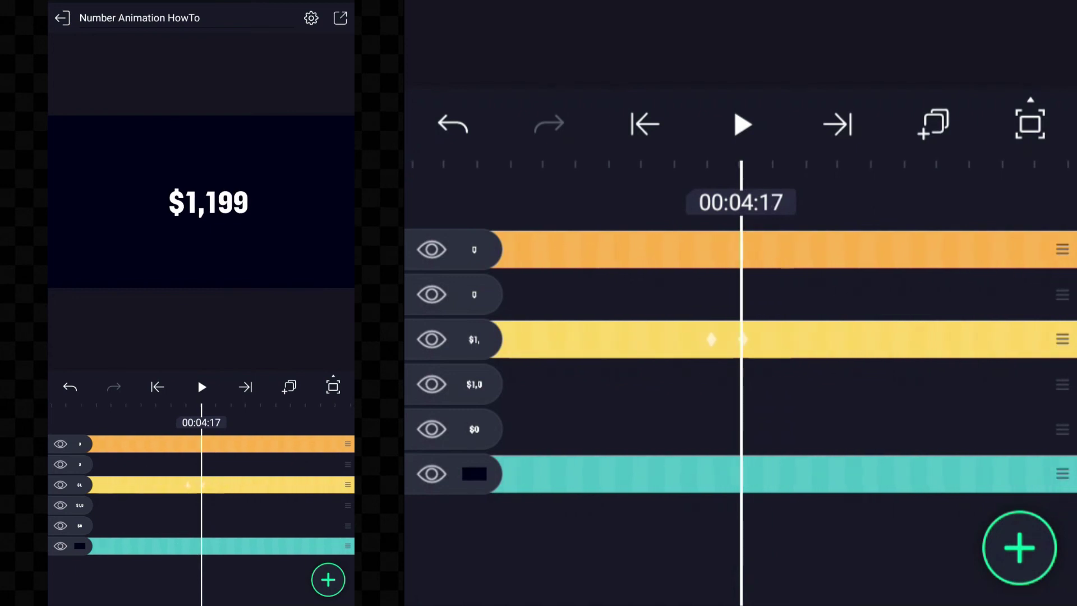
scroll(740, 360, right, 1)
scroll(741, 359, left, 2)
scroll(741, 360, right, 10)
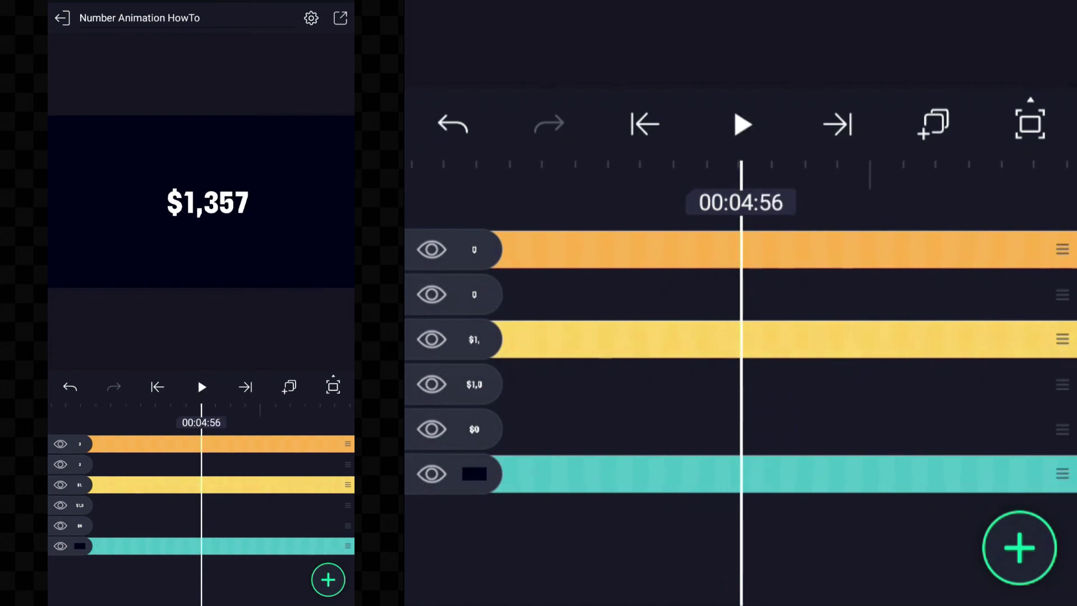
scroll(741, 359, right, 1)
scroll(741, 360, left, 15)
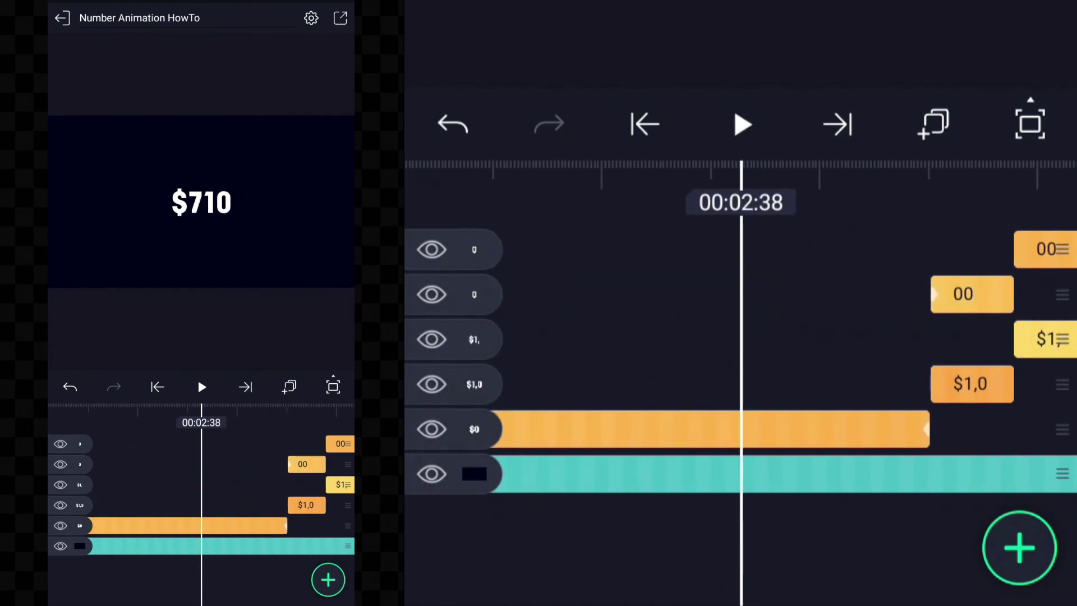
- Group the five text layers, leaving out the background, and play the animation from the start
click(454, 249)
click(453, 338)
click(453, 384)
click(453, 428)
click(454, 294)
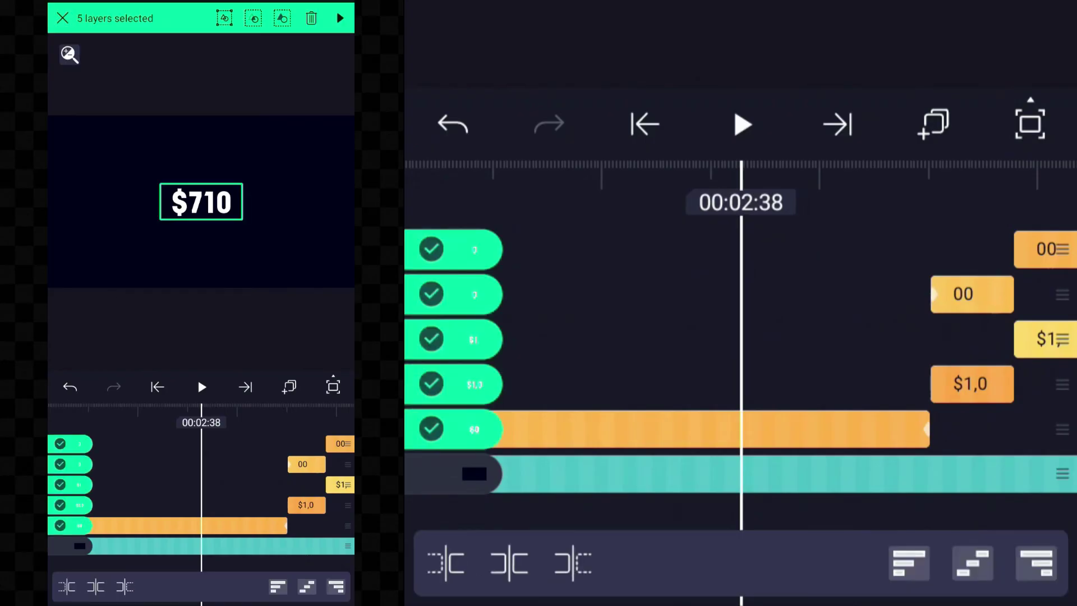
click(225, 18)
click(643, 124)
click(742, 124)
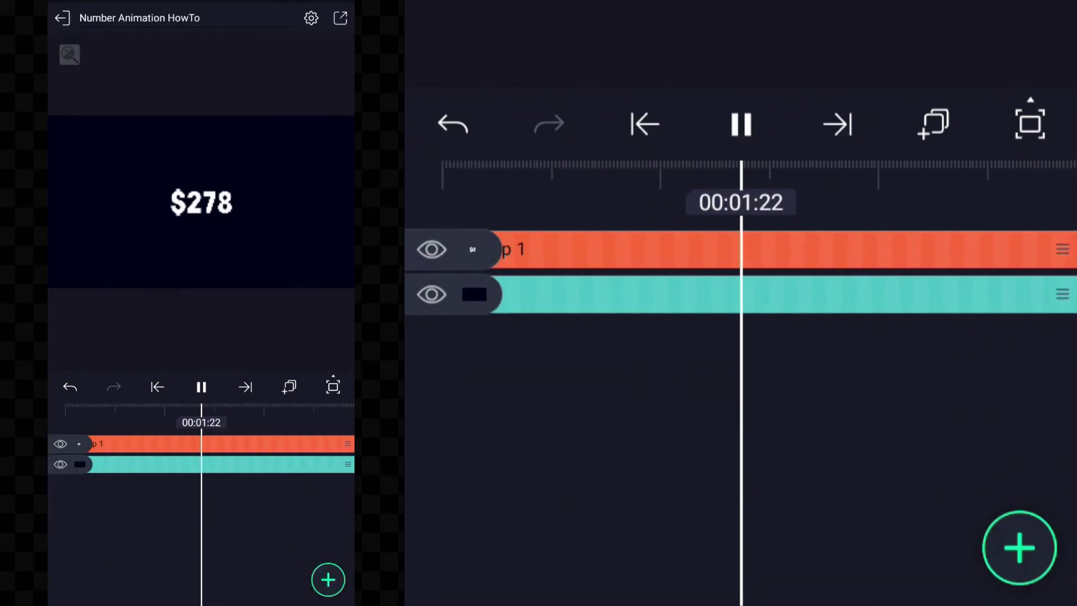